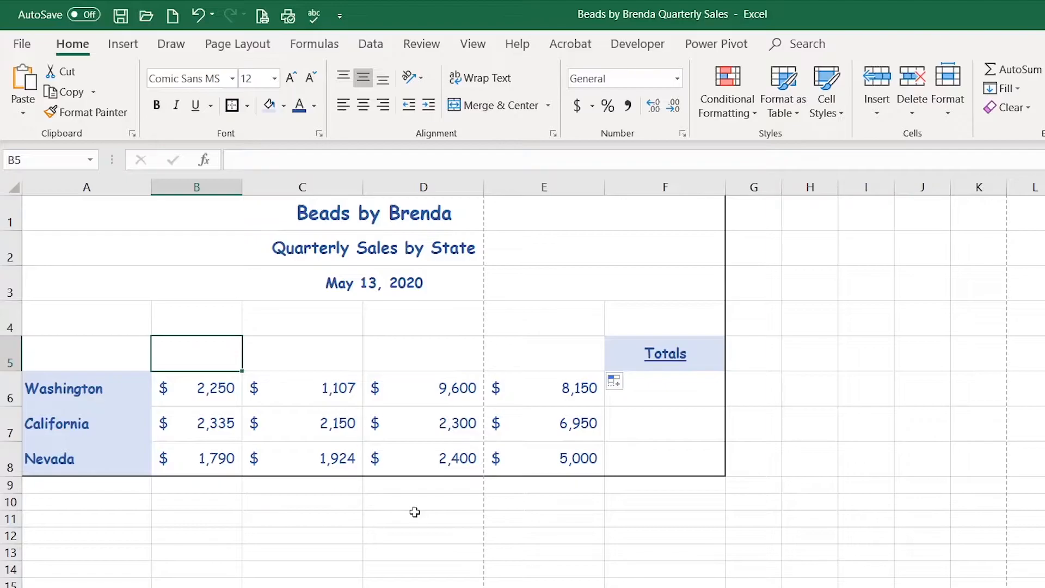
left_click_drag(415, 511, 401, 497)
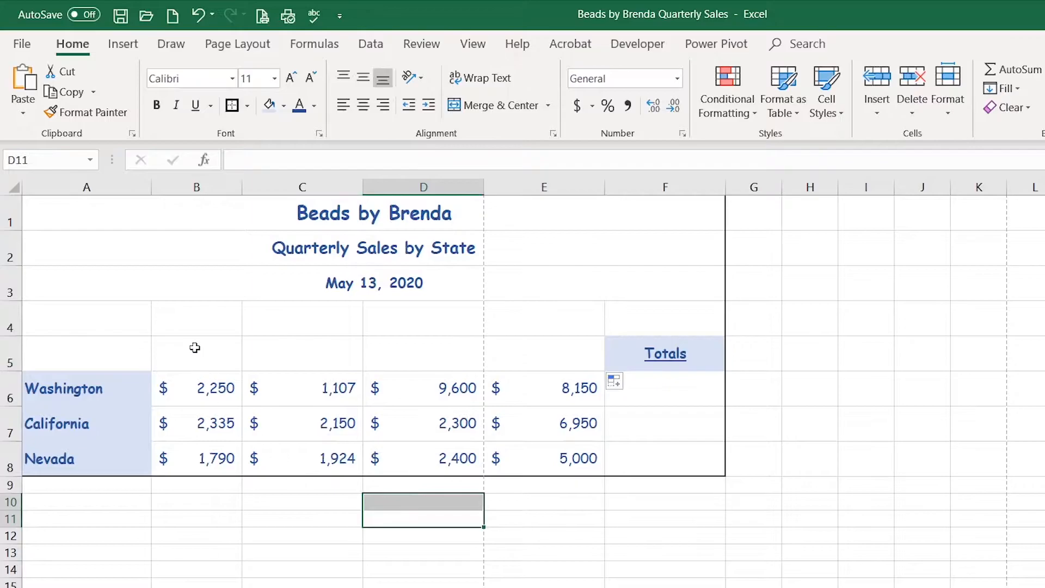
left_click(190, 329)
left_click(284, 324)
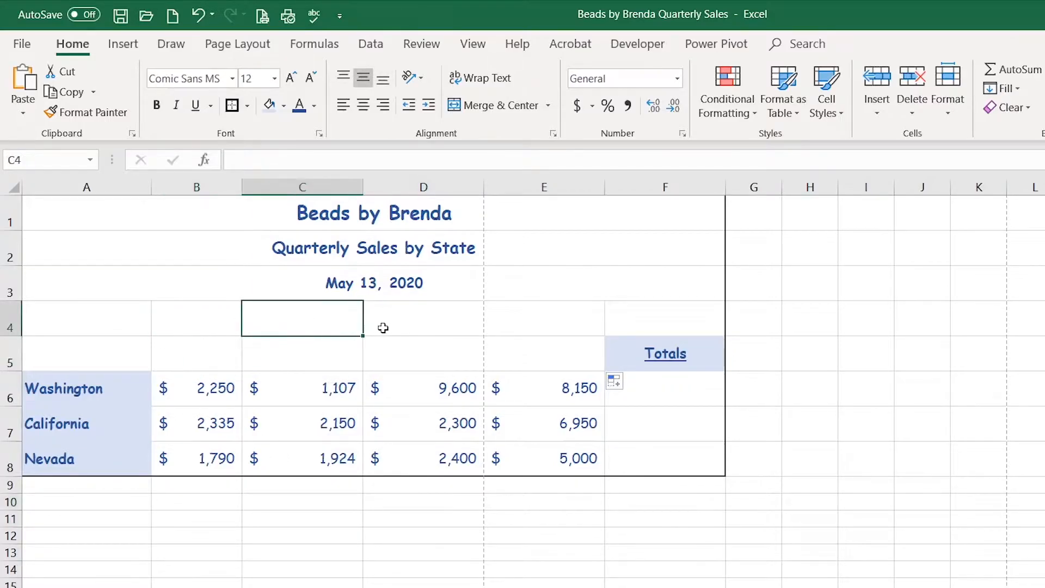
left_click(397, 326)
left_click(491, 325)
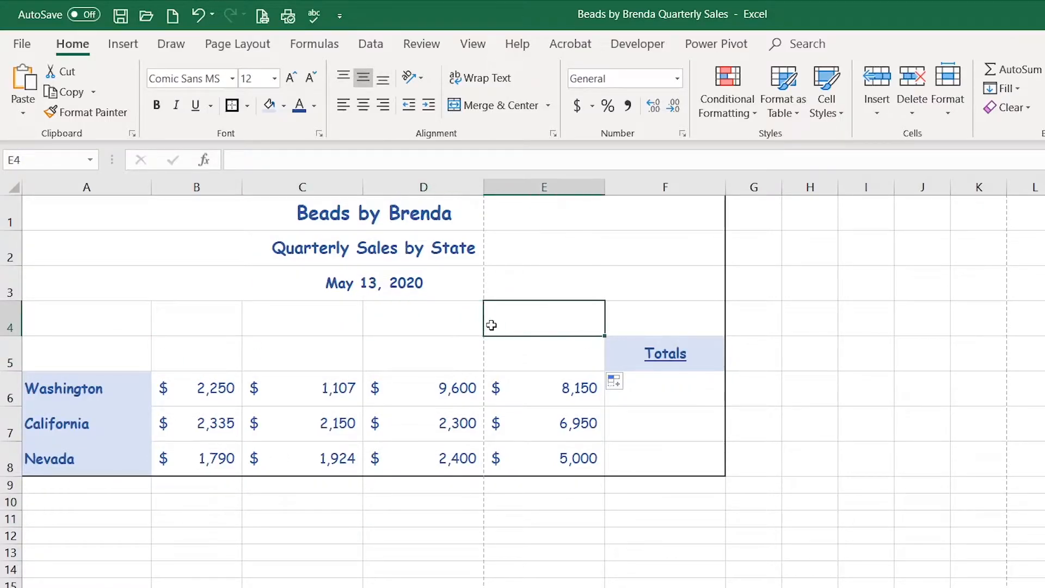
- Enter 1st in B4 and AutoFill the ordinal headings across to E4
left_click(188, 317)
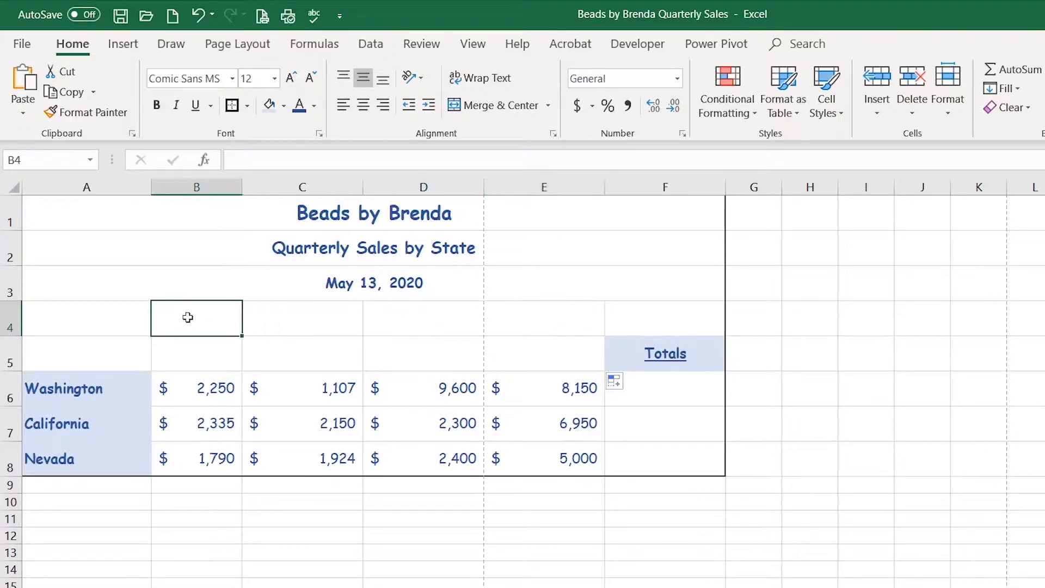
type("1st")
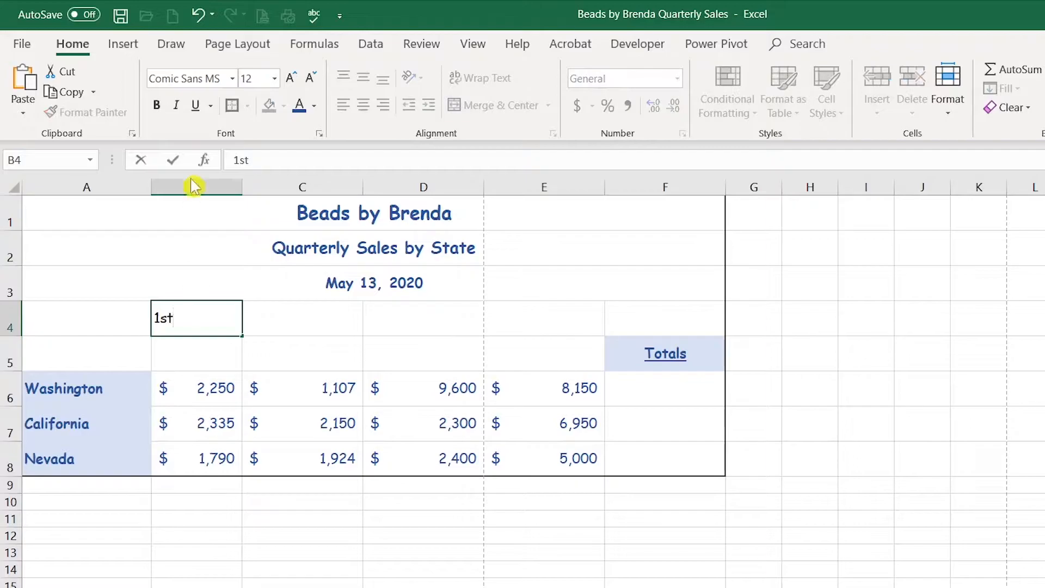
left_click(173, 160)
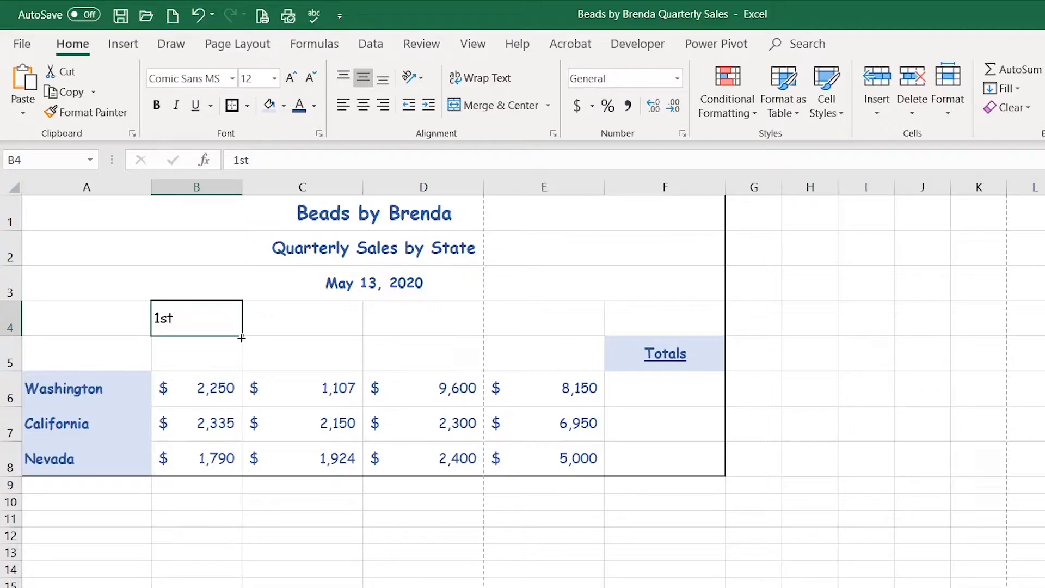
left_click_drag(242, 338, 565, 322)
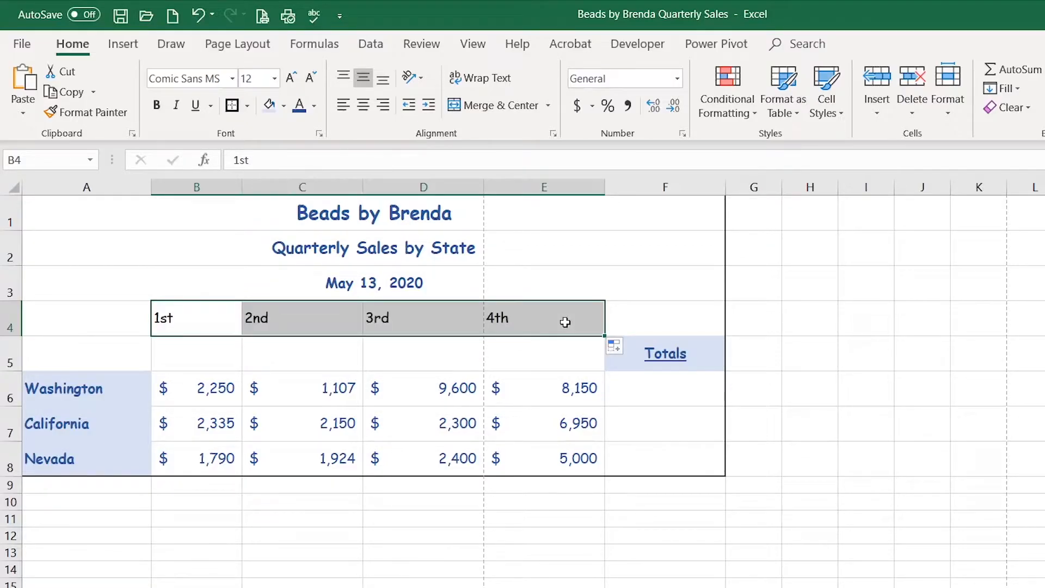
- Enter Quarter in B5 and AutoFill it across to E5 under the other ordinal headings
left_click(182, 354)
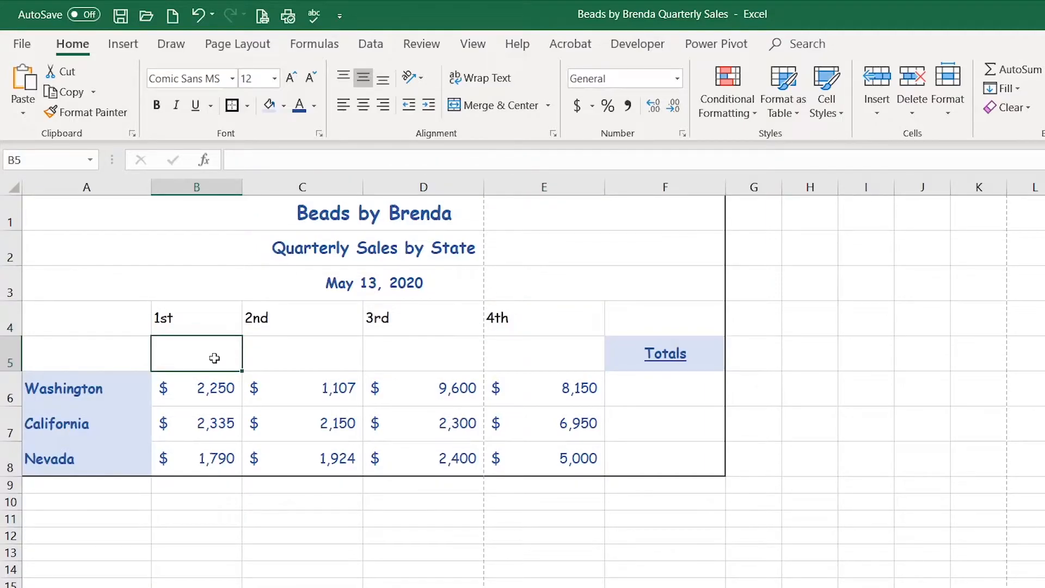
type("Quarter")
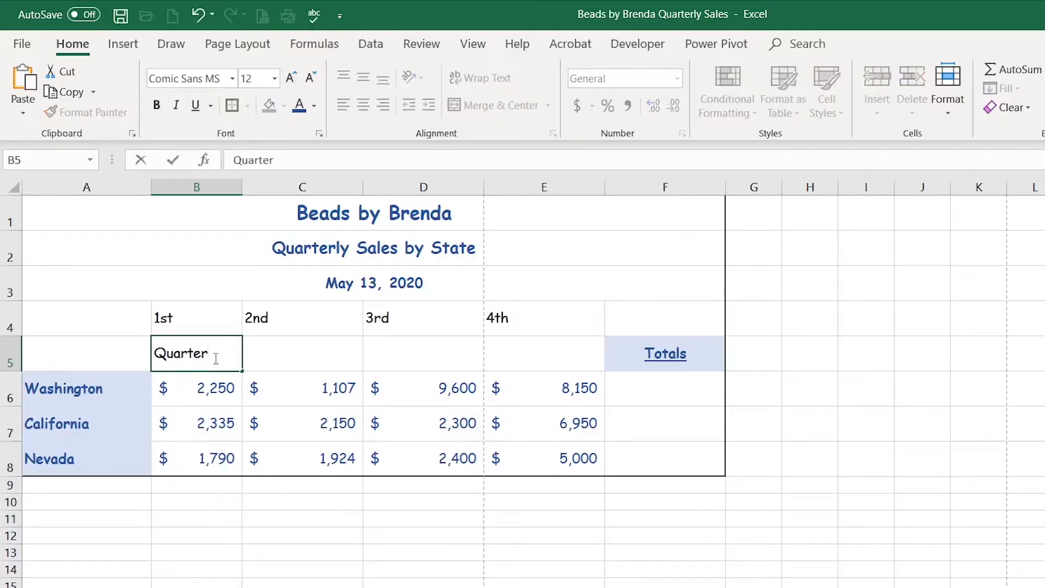
left_click(174, 162)
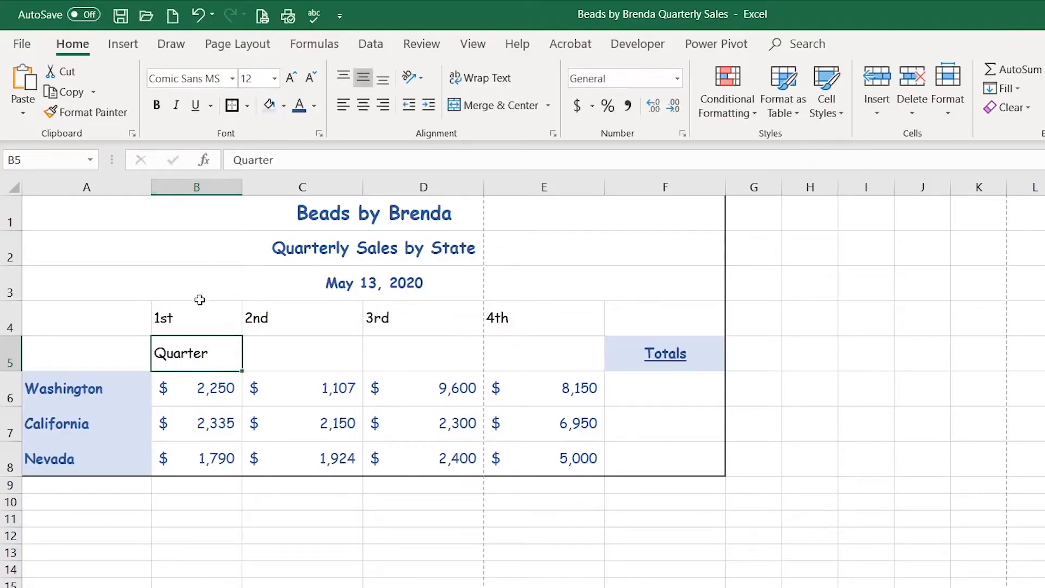
left_click_drag(241, 371, 582, 376)
left_click(302, 534)
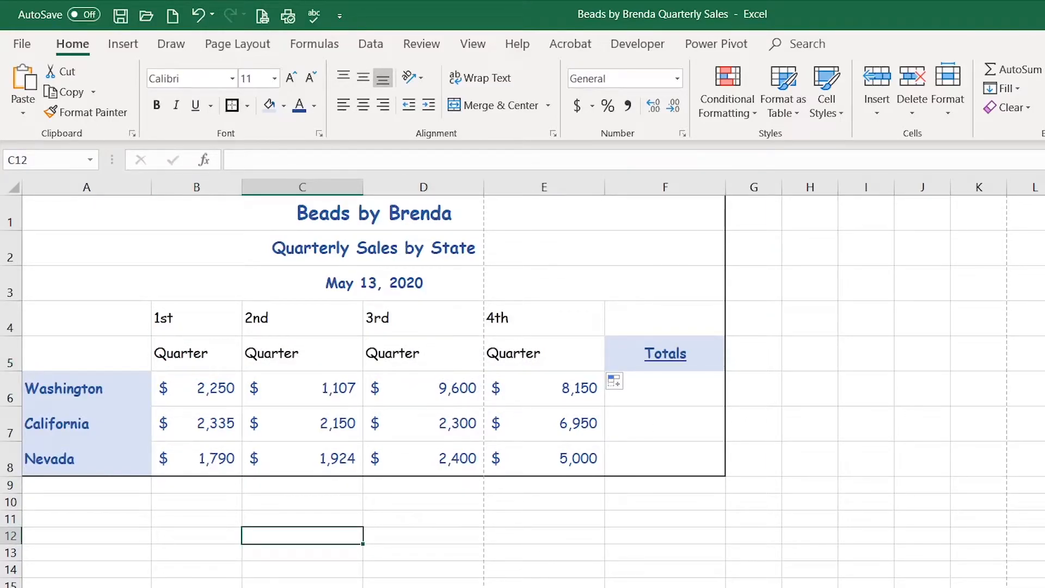
- On the next, blank worksheet, enter January in A1 and AutoFill the month names down to A12
key("ctrl+Page_Down")
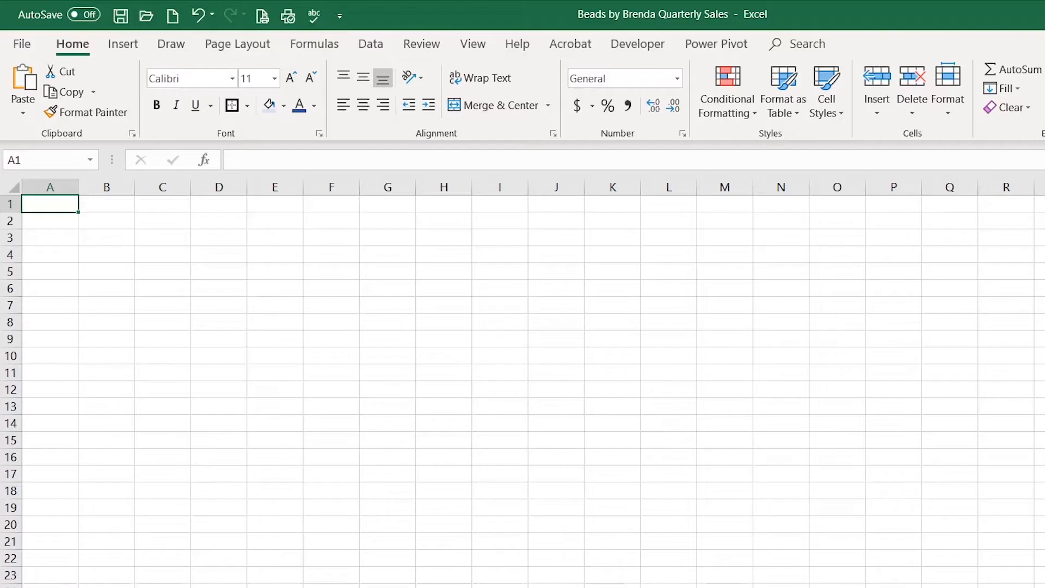
type("January")
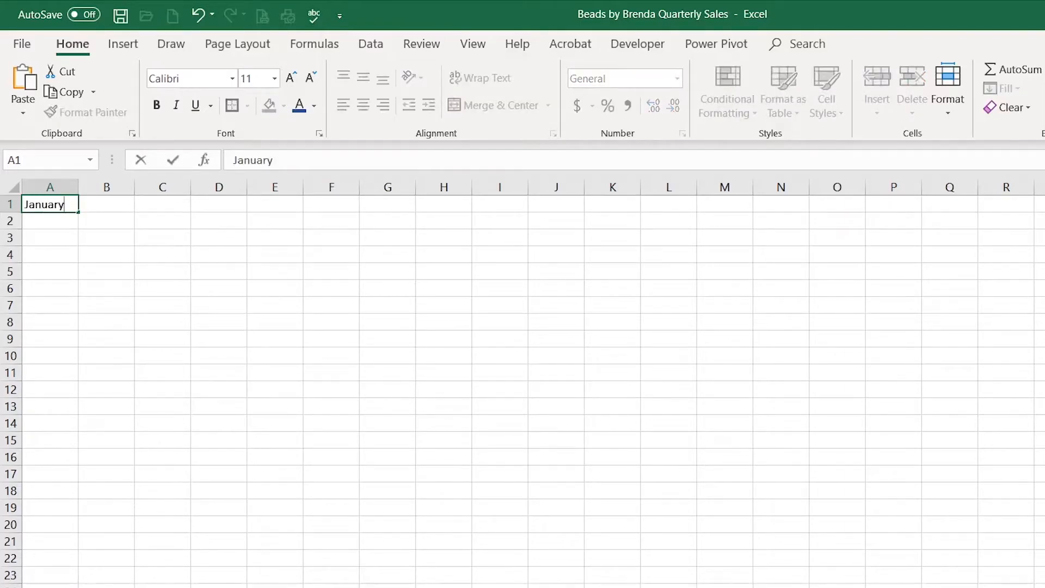
left_click(173, 161)
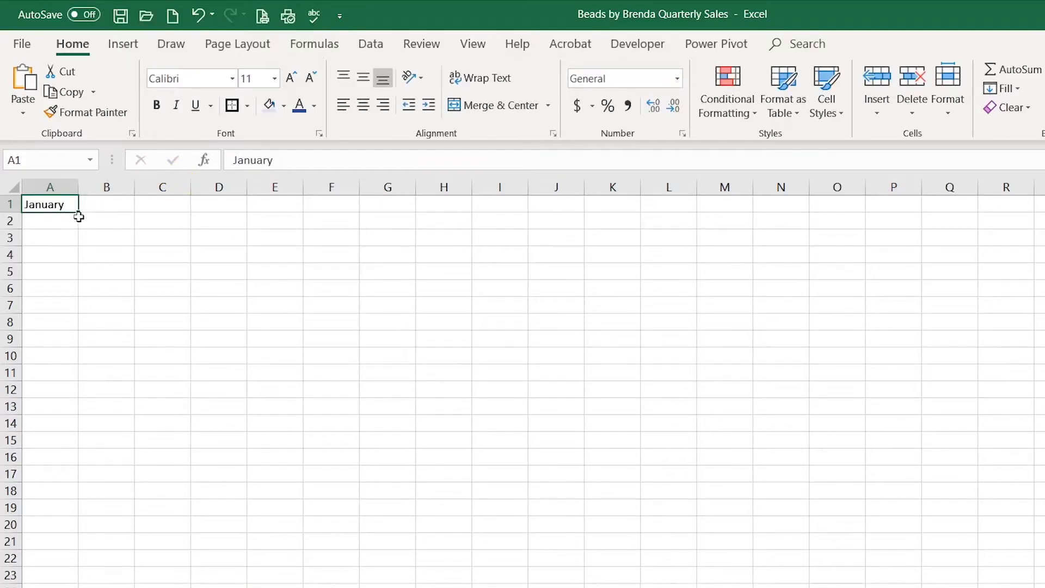
left_click_drag(79, 213, 64, 398)
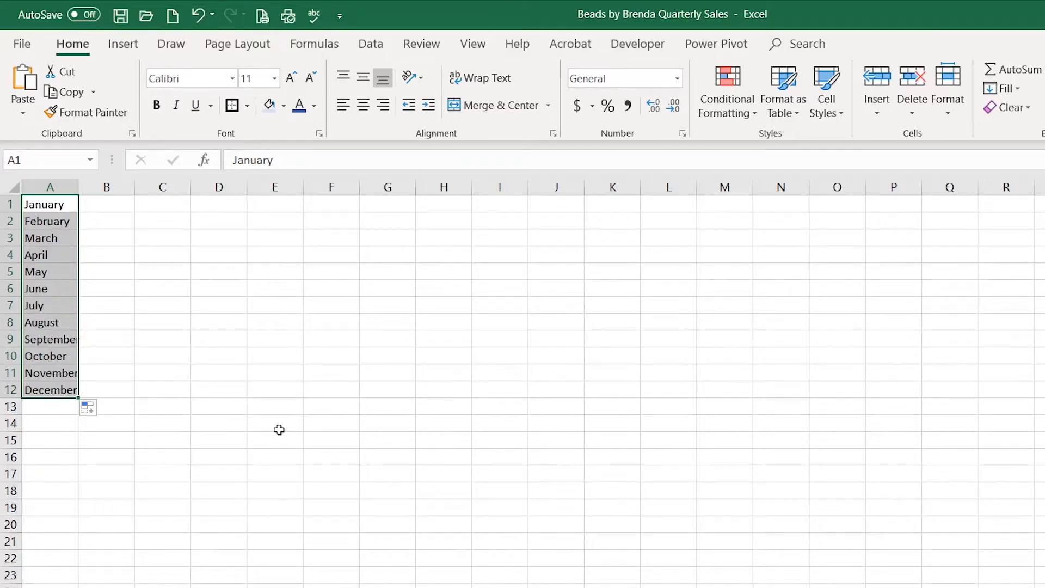
- AutoFill the month names from A1 across row 1 to L1 and undo that fill
left_click(57, 204)
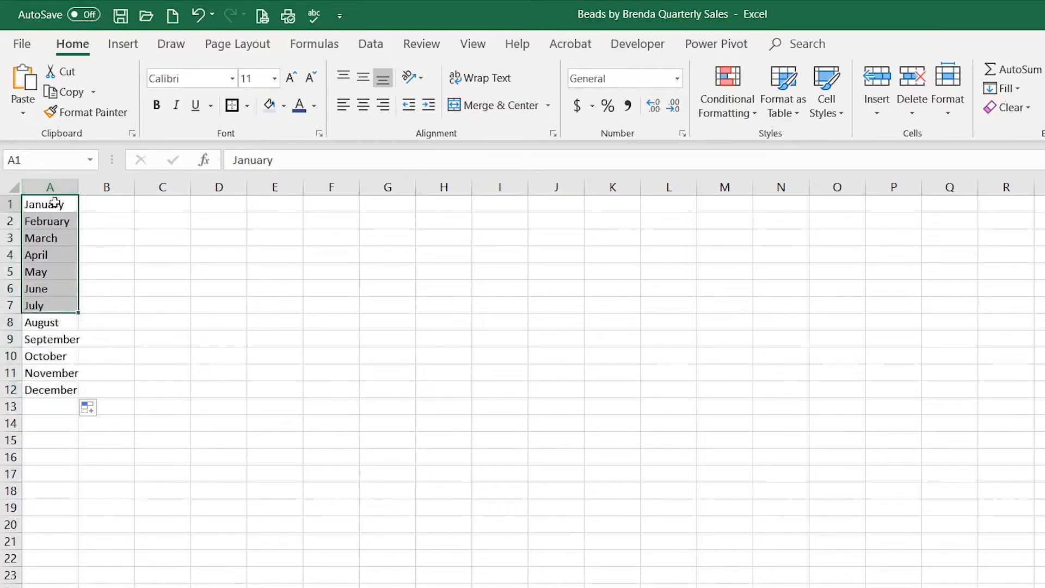
left_click_drag(77, 211, 669, 207)
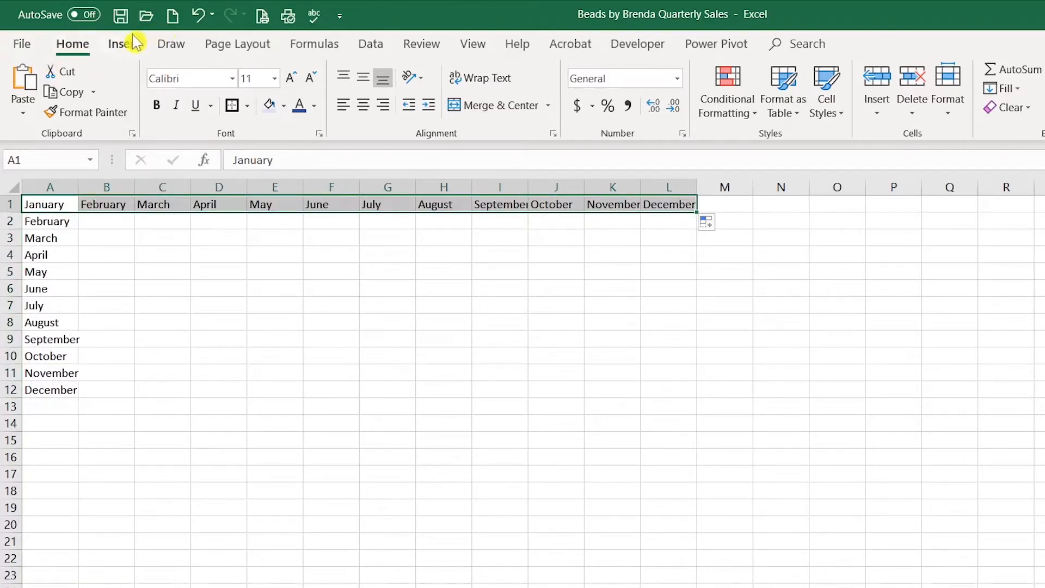
left_click(199, 16)
- Enter the abbreviation Jan in C1 and AutoFill the abbreviated months down to C12
left_click(175, 199)
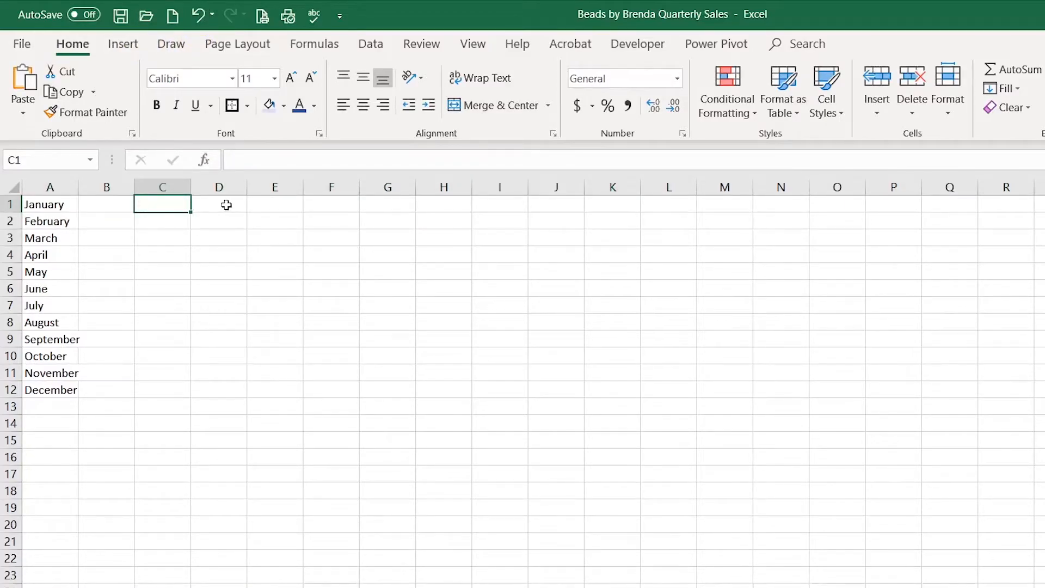
type("Jan")
key("Return")
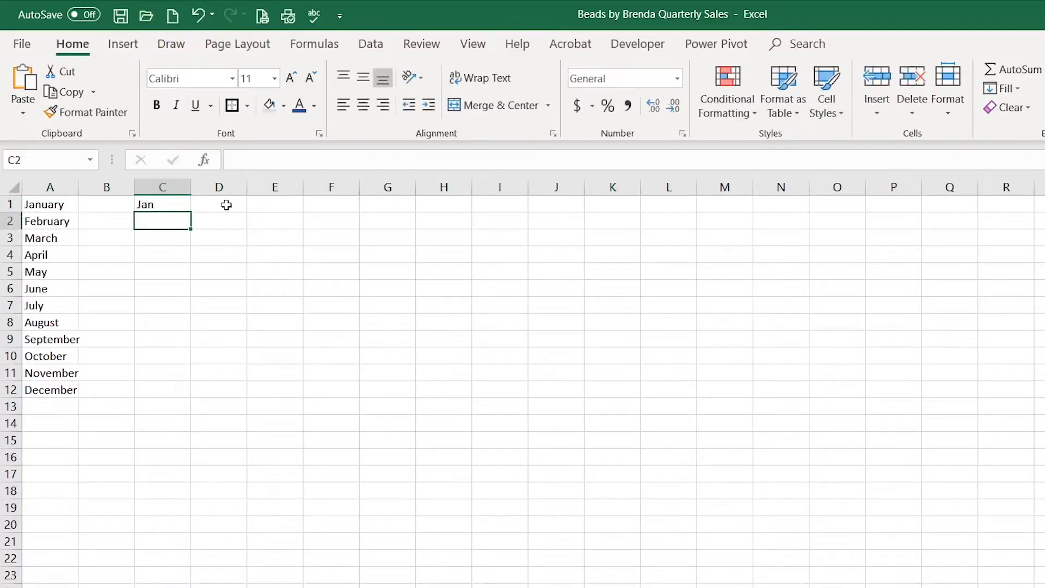
left_click(180, 205)
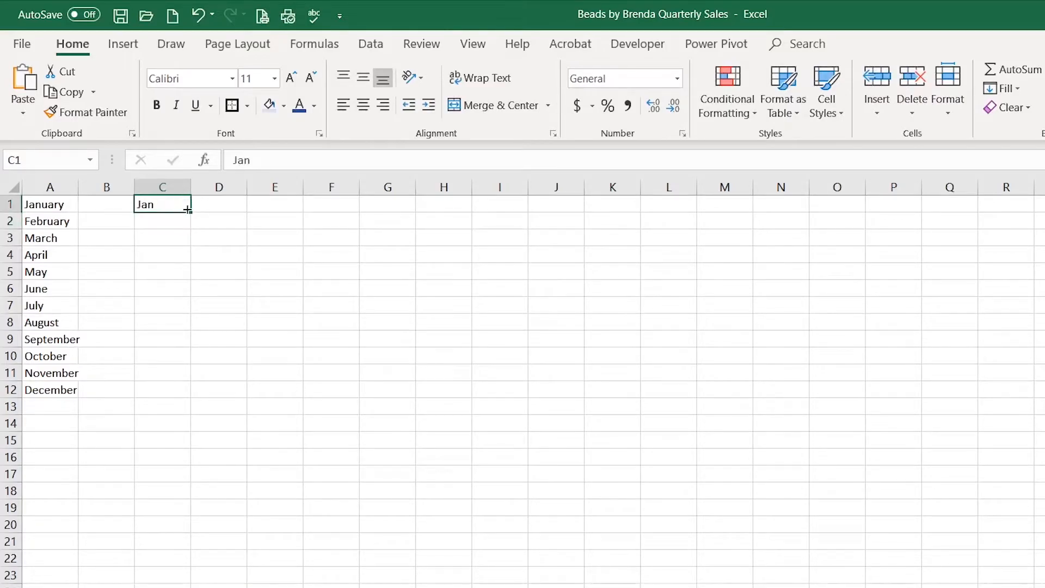
left_click_drag(191, 215, 185, 399)
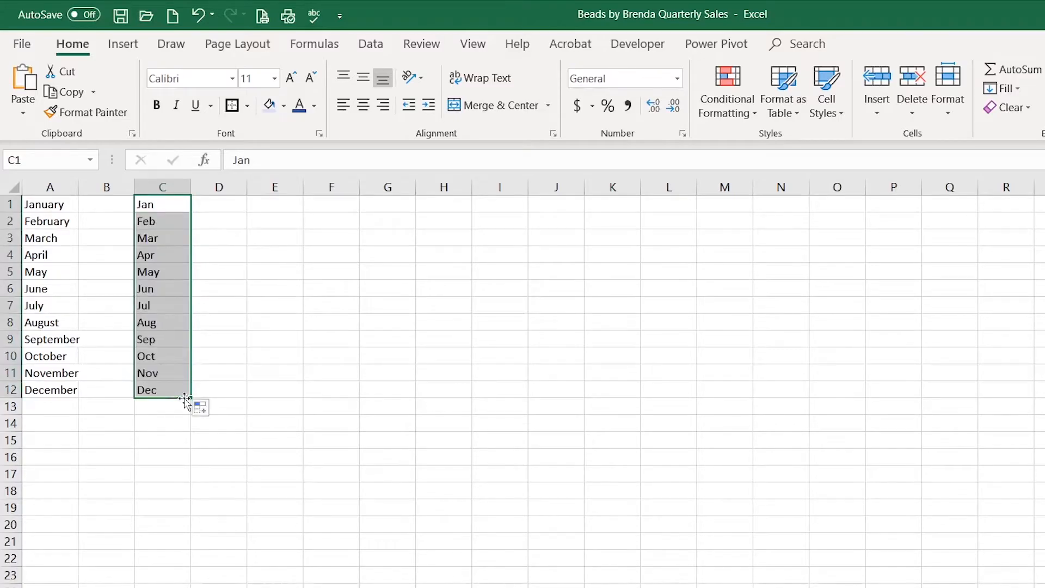
- Enter the date 5/14/20 in E1 and AutoFill consecutive daily dates down column E past row 23
left_click(286, 206)
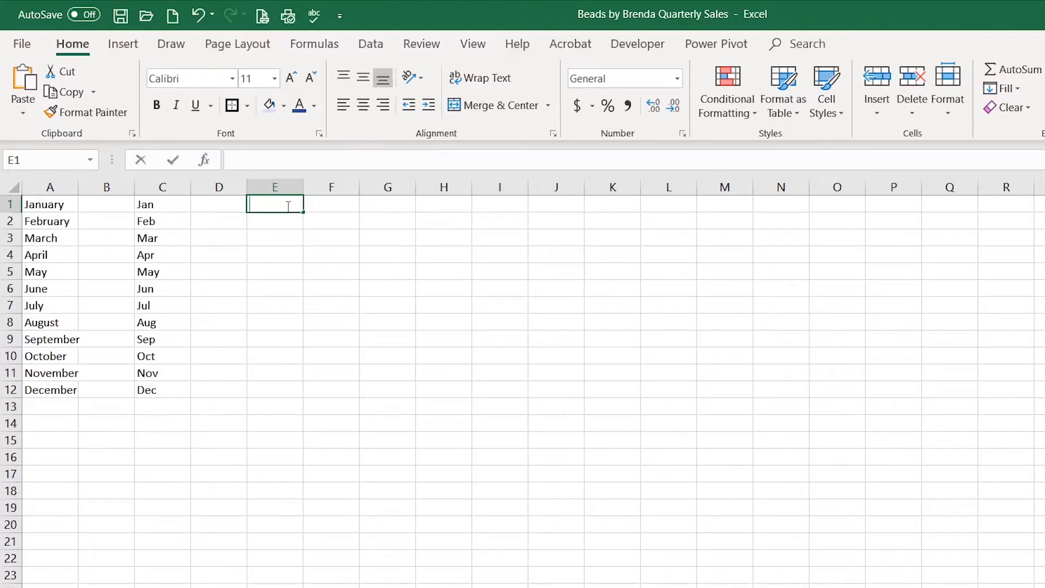
type("5/14/20")
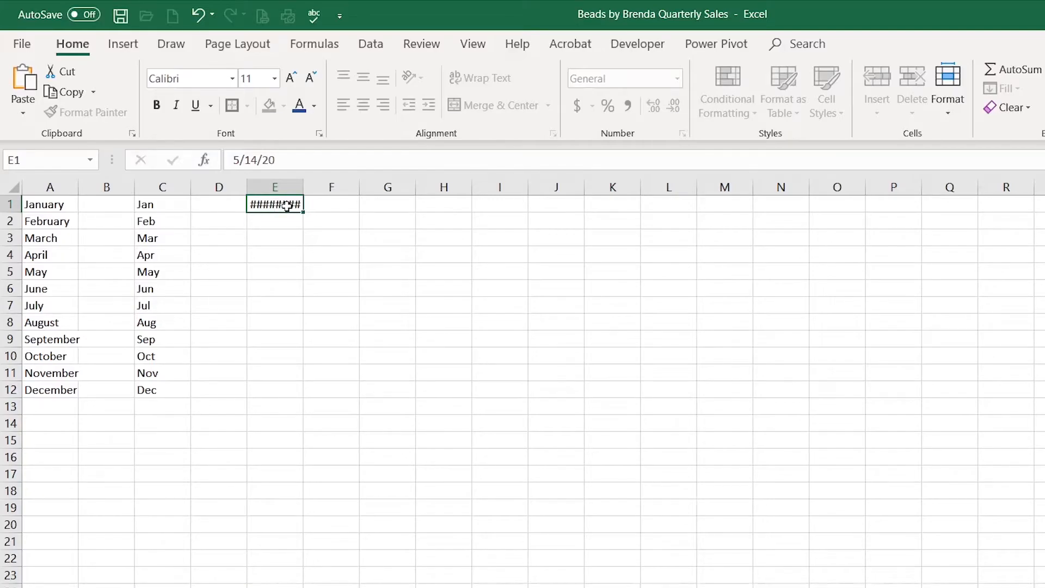
key("Return")
left_click(292, 204)
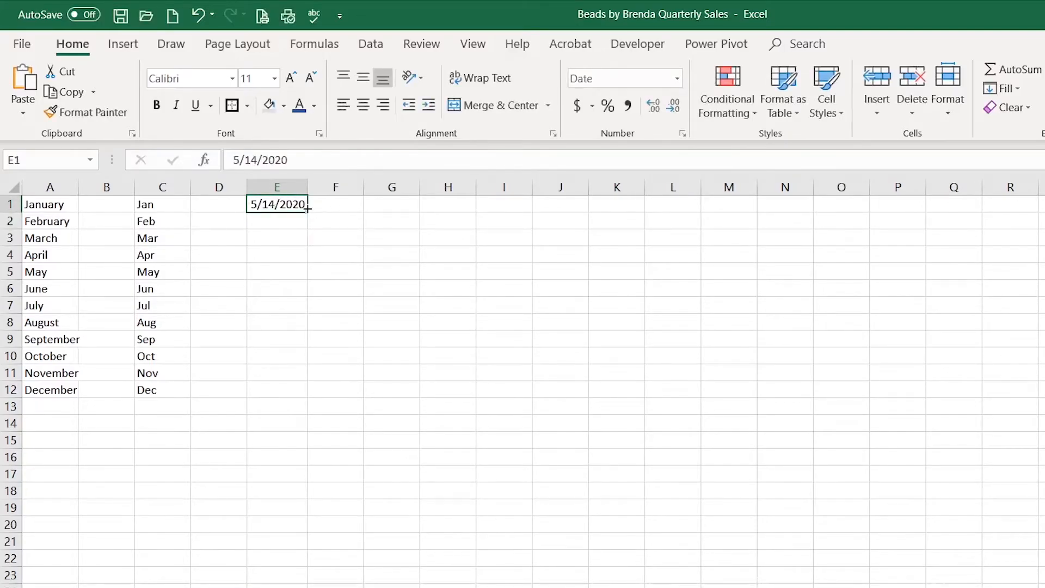
left_click_drag(308, 214, 310, 398)
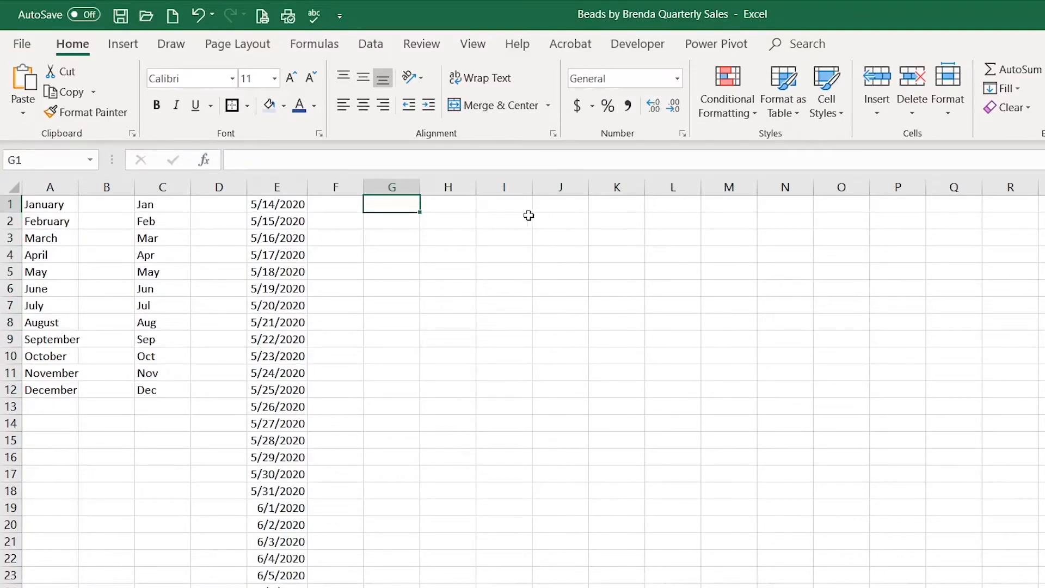
- Enter Week 1 in G1 and AutoFill the numbered weeks down to G21
type("Week 1")
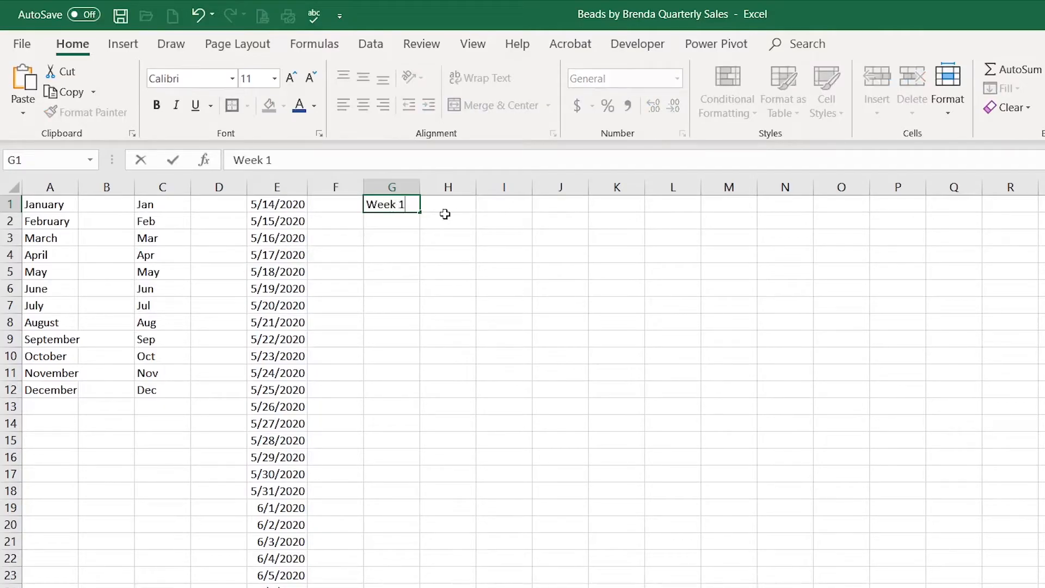
left_click(172, 160)
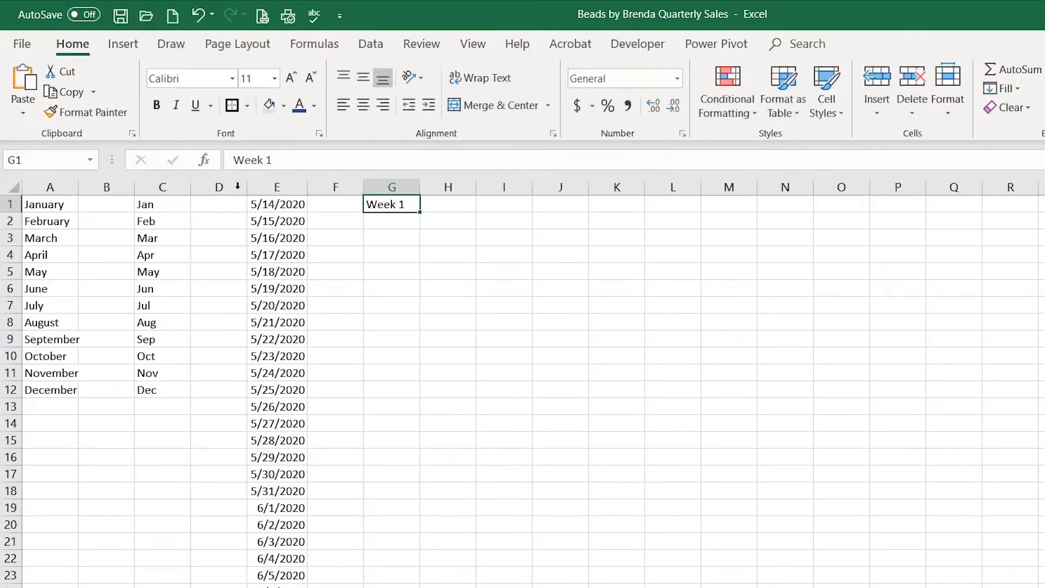
left_click_drag(419, 212, 427, 542)
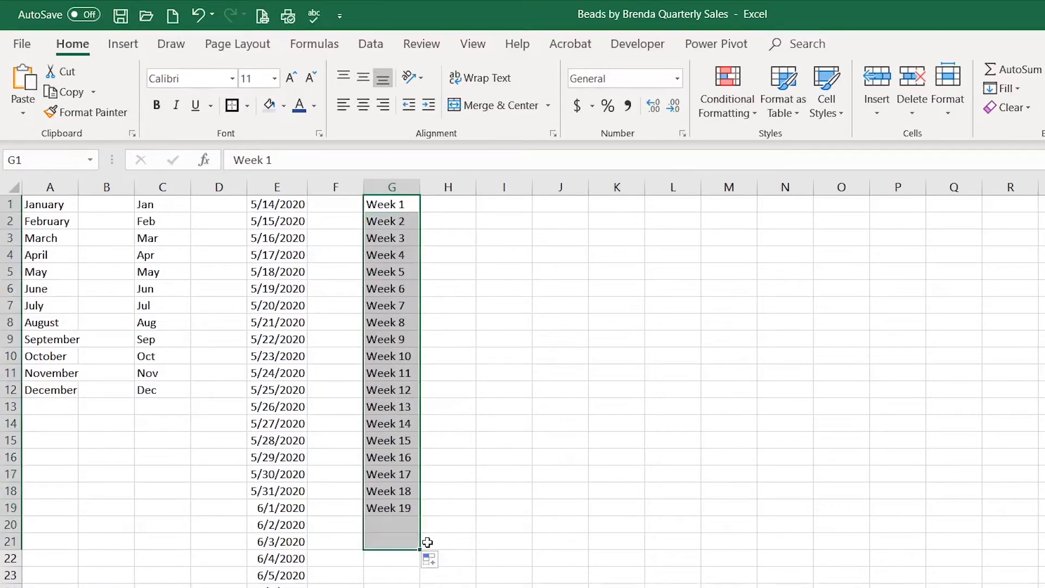
- Enter Day 1 in I1 and AutoFill the numbered days down to I20
left_click(507, 205)
type("Day 1")
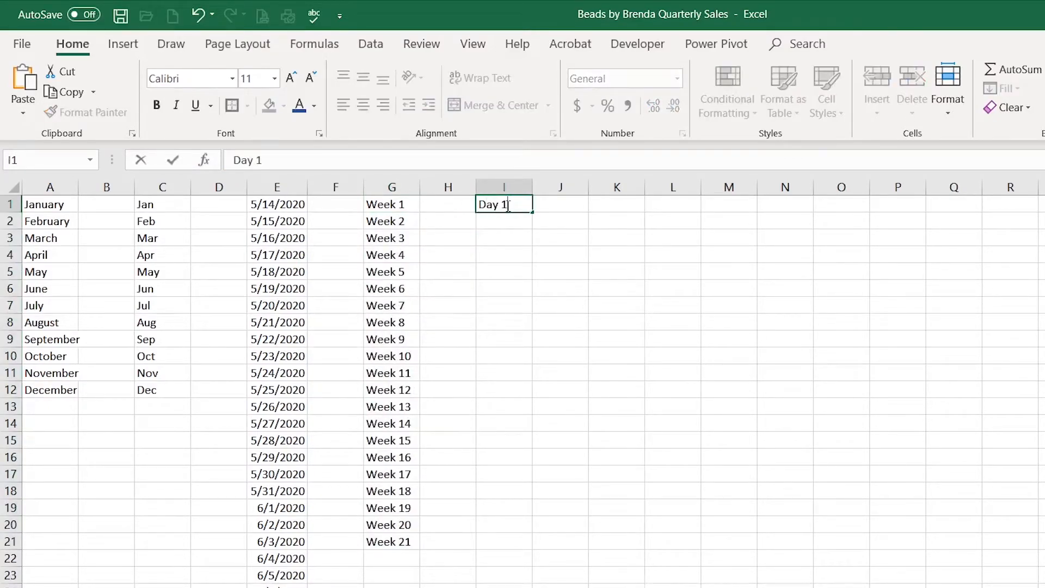
left_click(173, 162)
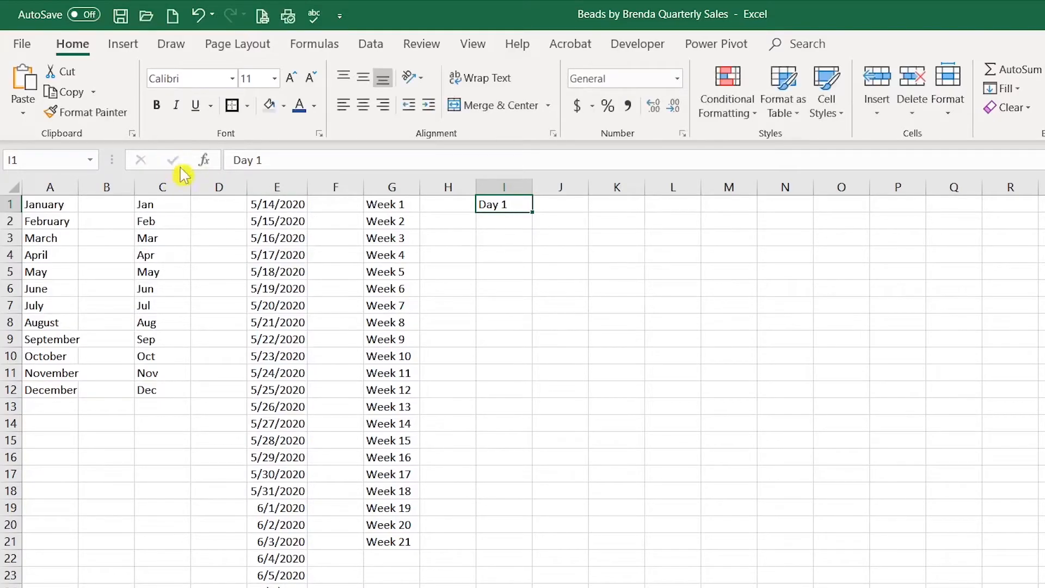
left_click_drag(532, 213, 538, 525)
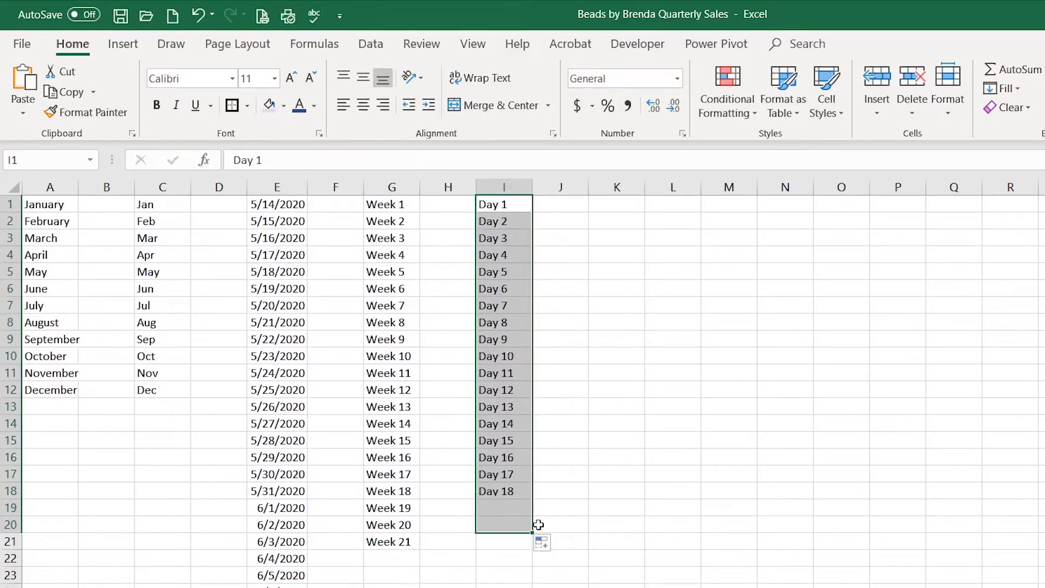
- Enter the first two values of a number series, 100 in K1 and 200 in K2
left_click(614, 204)
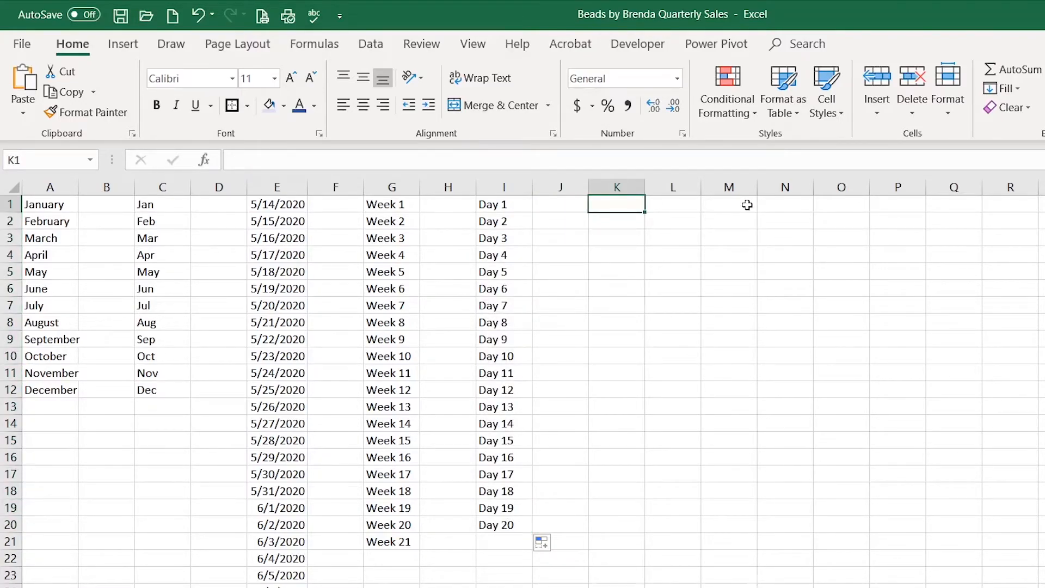
type("100")
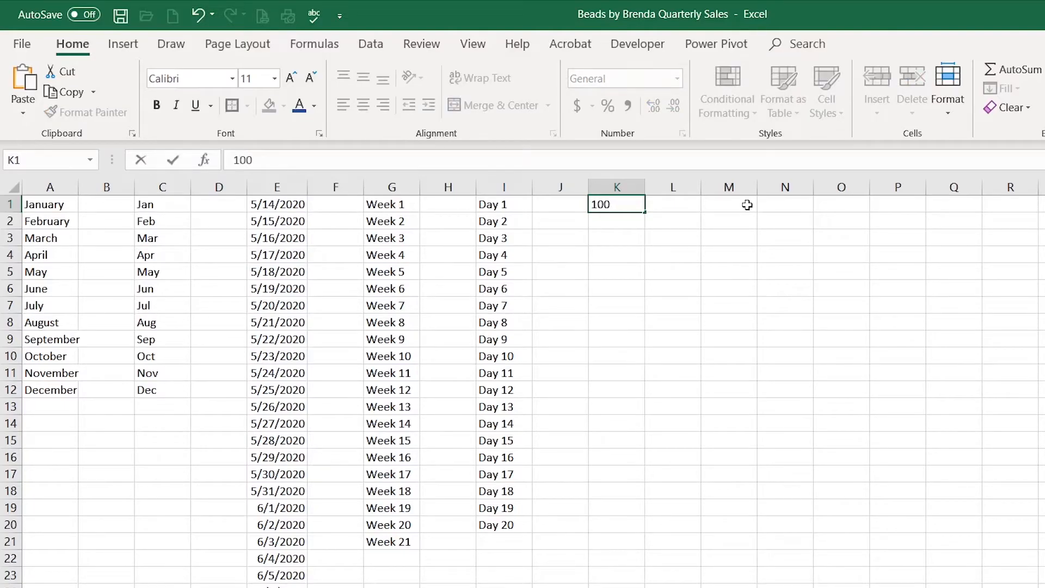
key("Return")
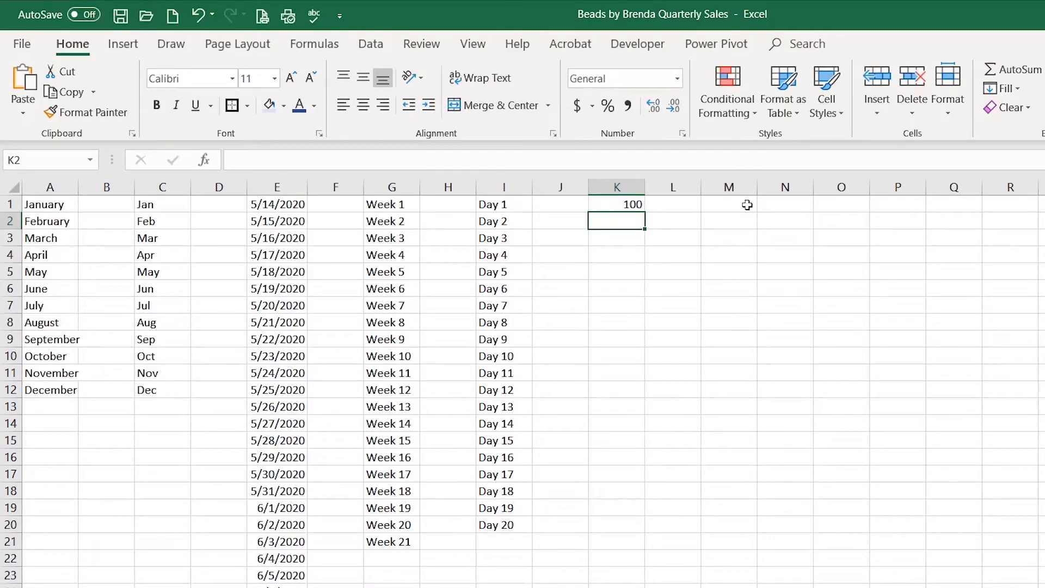
type("200")
key("Return")
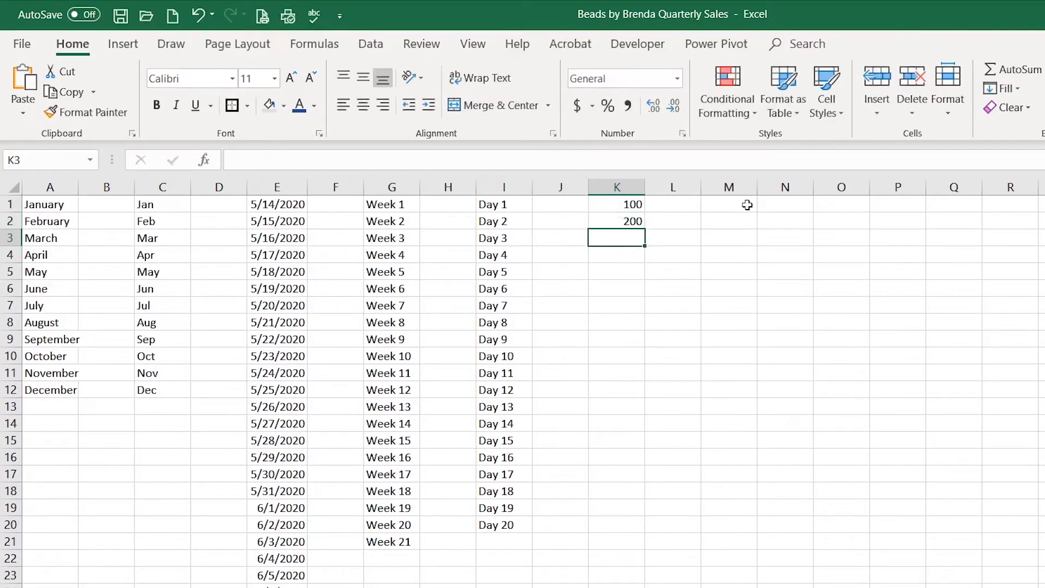
- AutoFill the number series from K1:K2 down column K to about row 21
left_click_drag(615, 204, 615, 218)
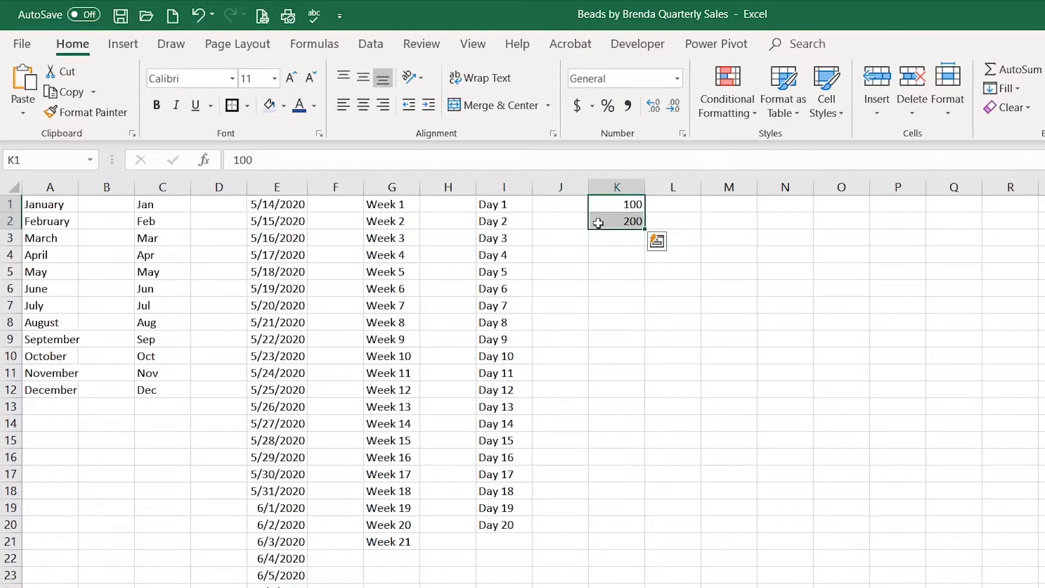
left_click_drag(646, 228, 646, 544)
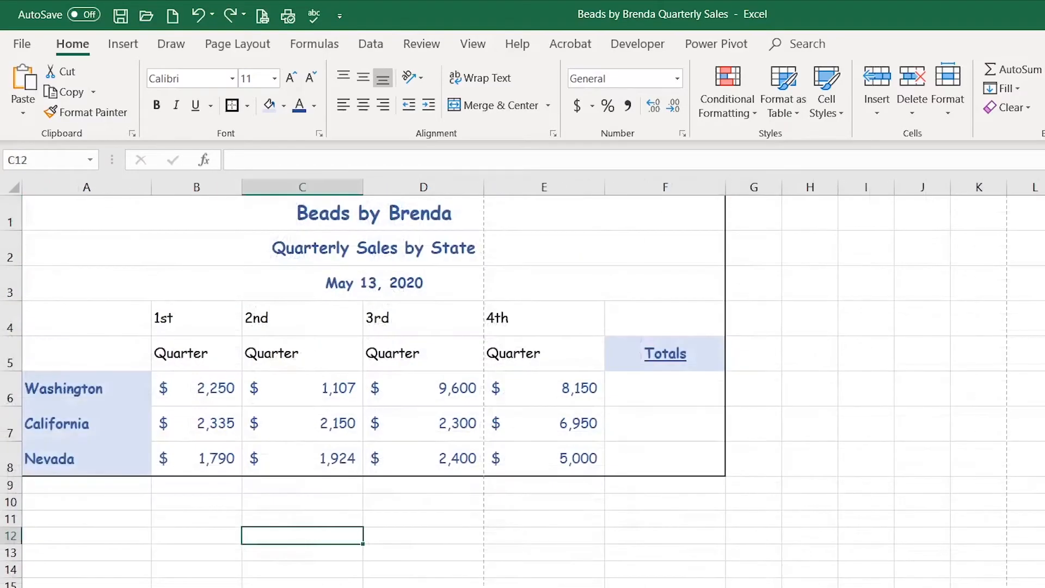
- Clear the two-row quarter headings from B4:E5 on the quarterly sales sheet
left_click_drag(191, 326, 517, 366)
key("Delete")
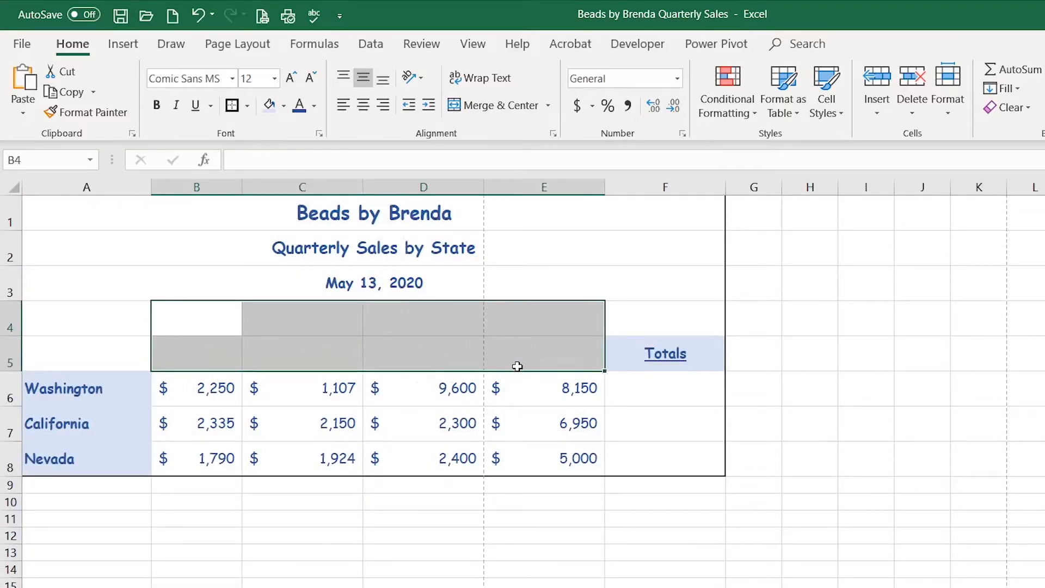
- Enter 1st Quarter in B5 and AutoFill the quarter headings across to E5
left_click(187, 361)
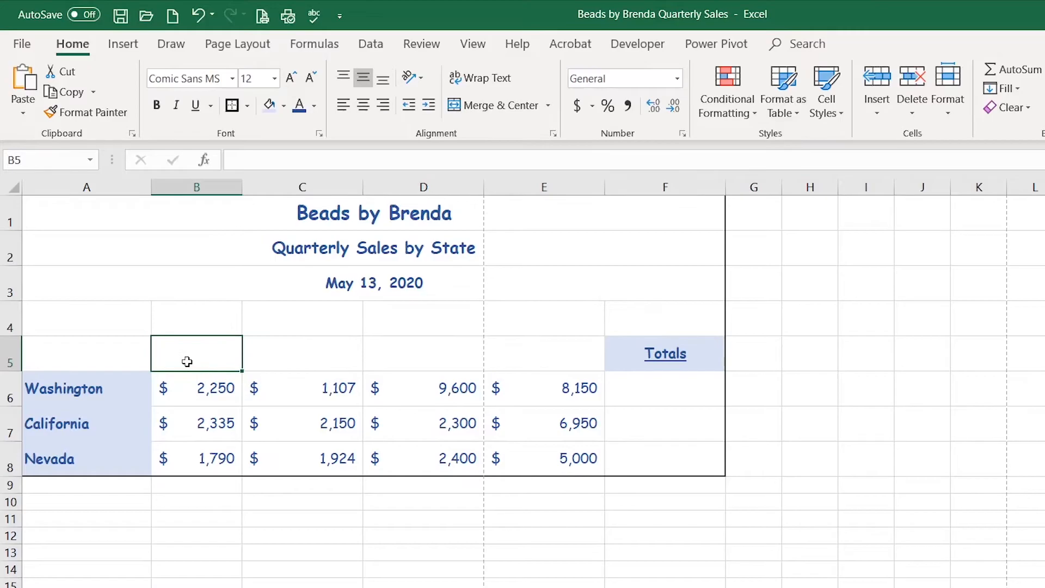
type("1st ")
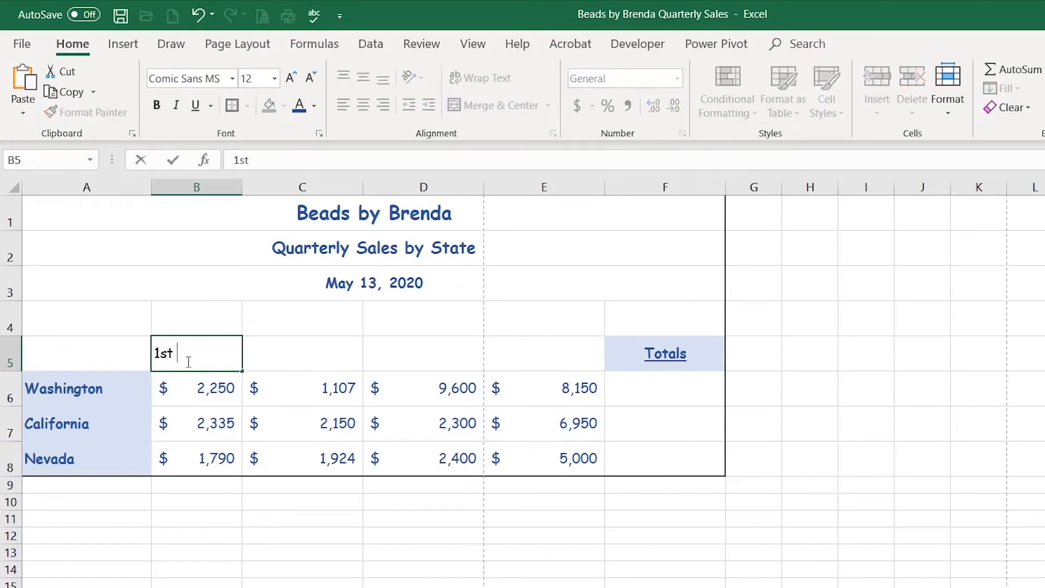
type("Quarter")
left_click(176, 164)
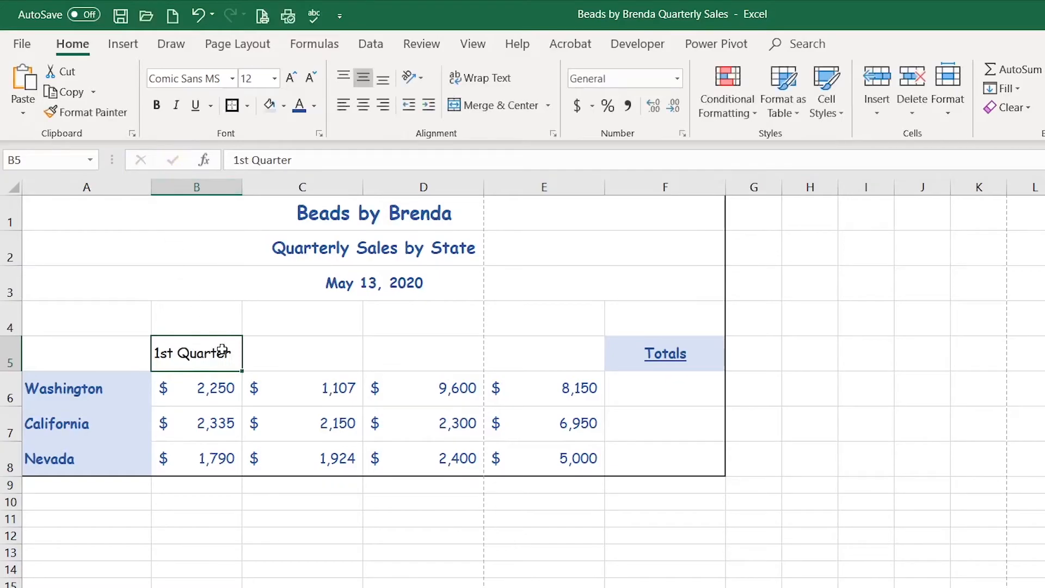
left_click_drag(241, 372, 604, 374)
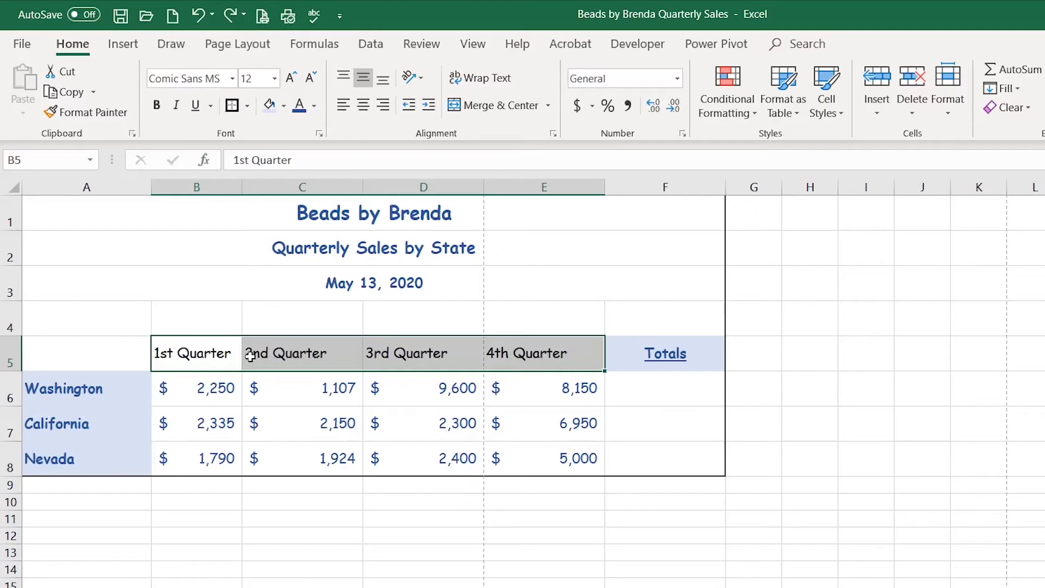
- Center the quarter headings in B5:E5 and give them a light blue fill, dark blue font, bold and underline
left_click(365, 107)
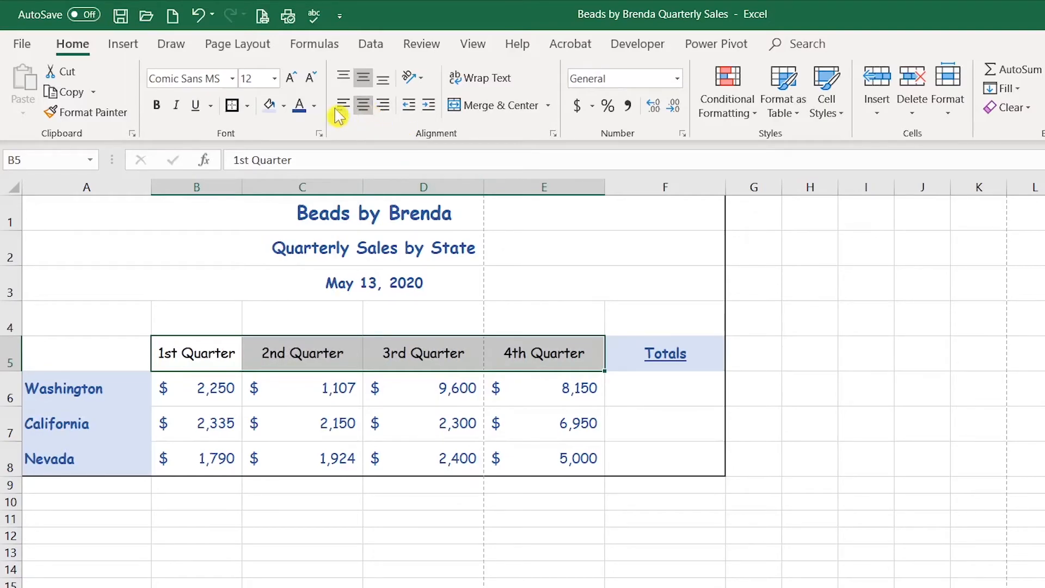
left_click(269, 105)
left_click(300, 106)
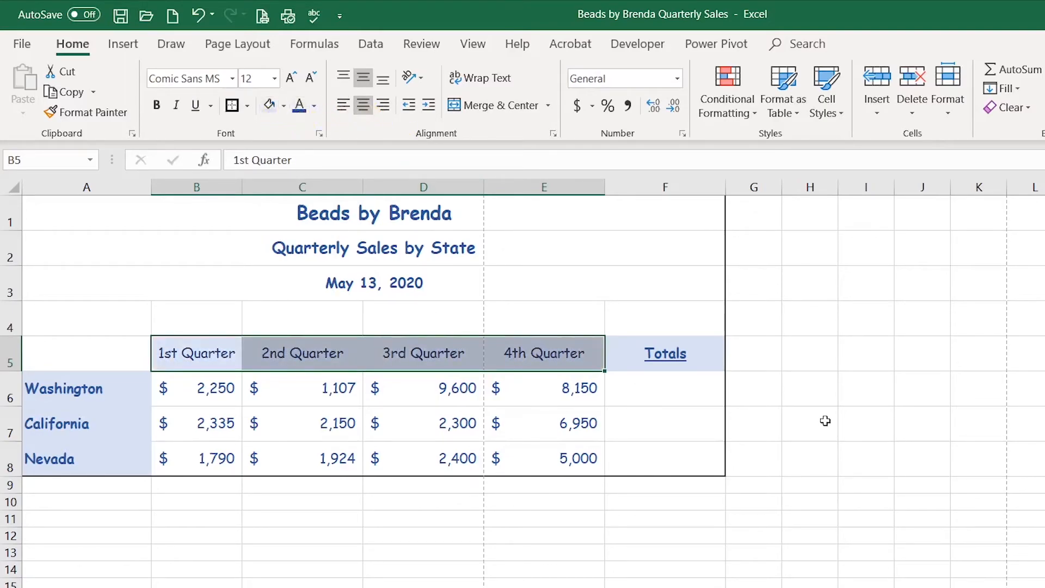
left_click(155, 106)
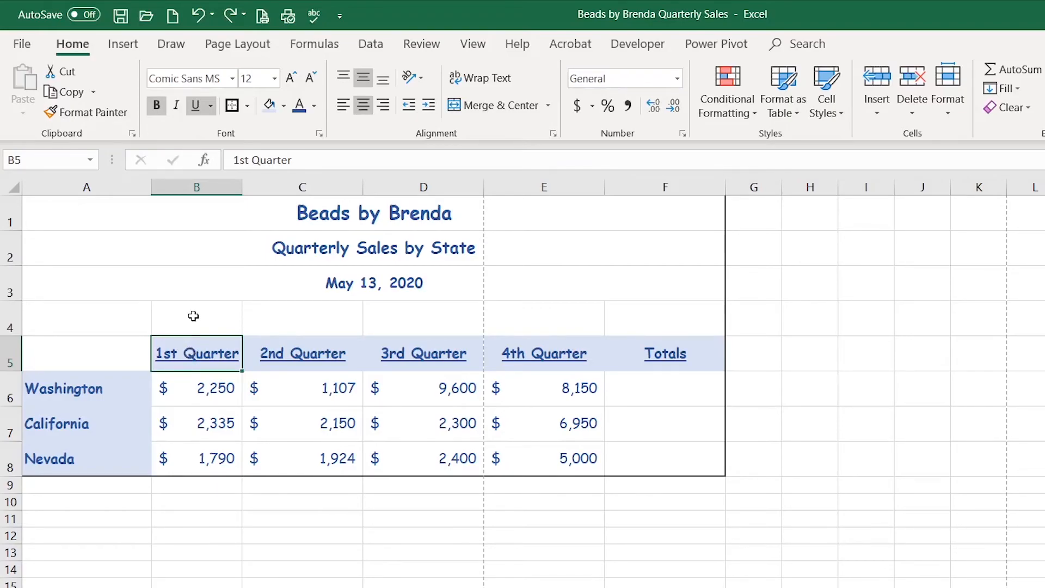
- Try to AutoFill 1st Quarter from B5 across and down over B5:E8, and undo the fill
left_click_drag(191, 349, 578, 458)
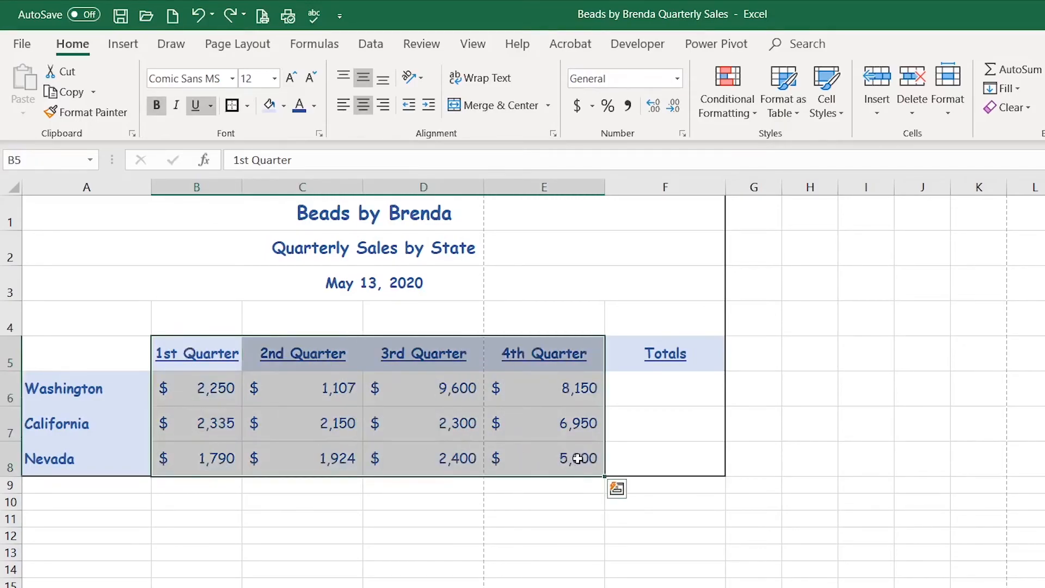
left_click_drag(201, 359, 534, 456)
left_click(204, 353)
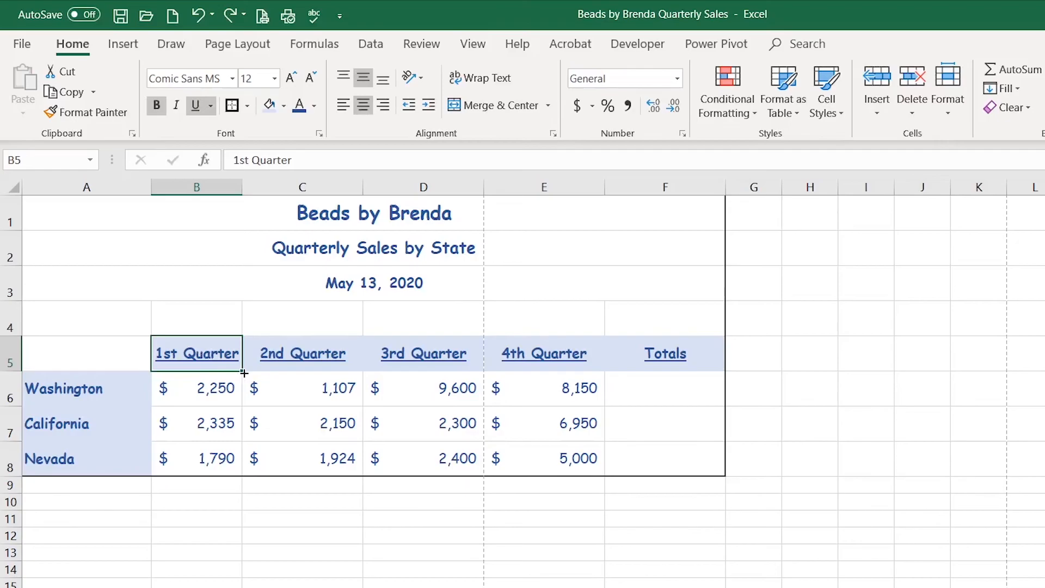
left_click_drag(244, 373, 555, 460)
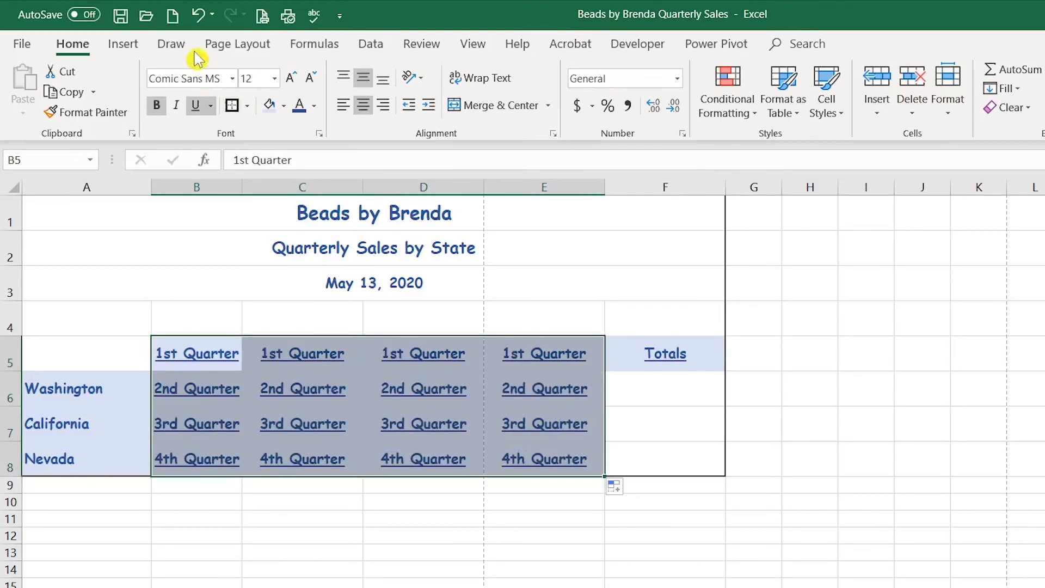
left_click(199, 15)
left_click(199, 16)
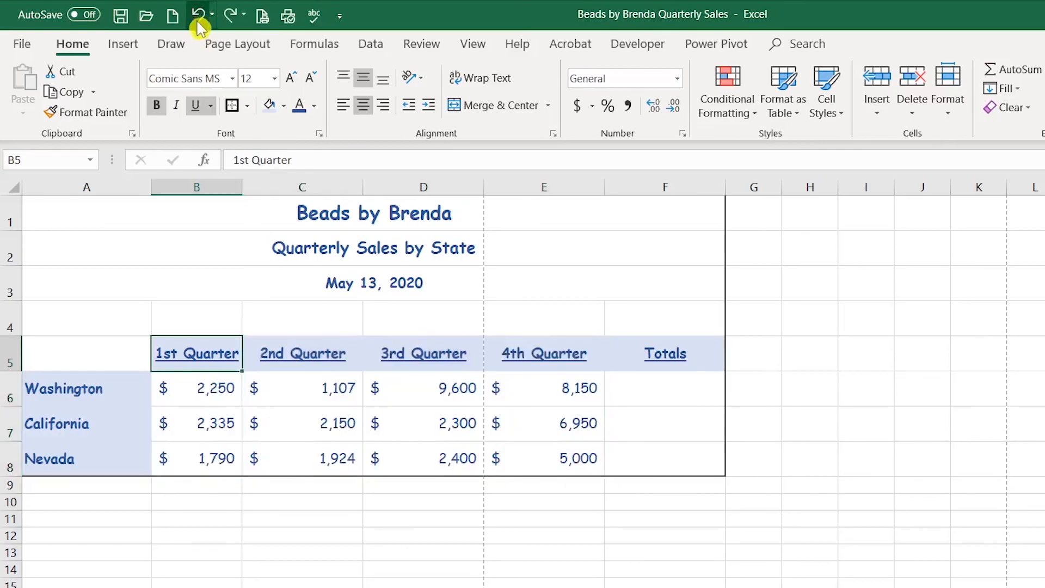